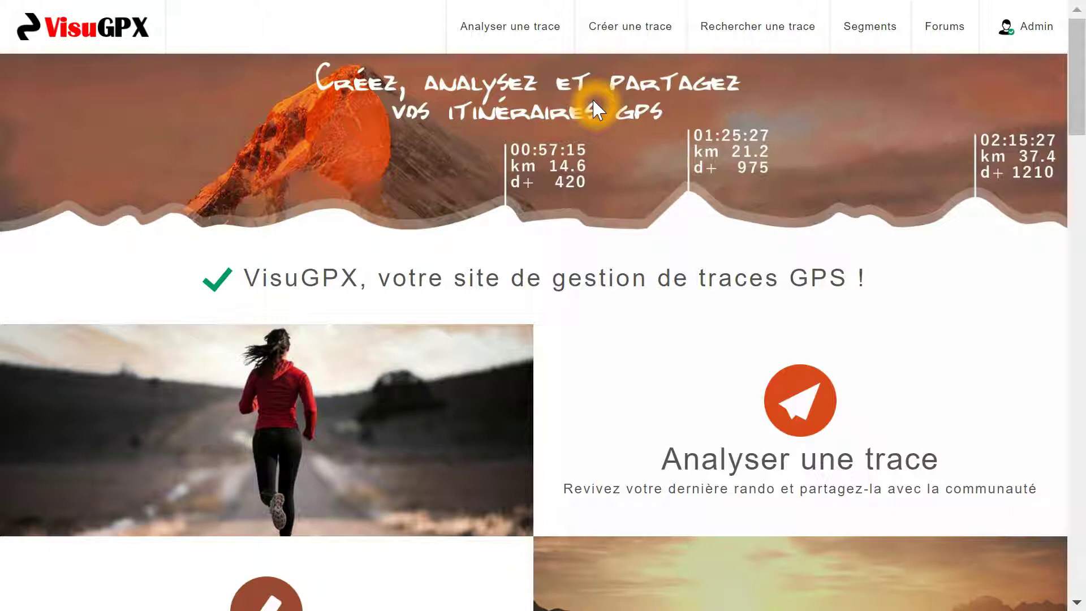
Open the Tour du Rachais trace from the member's saved traces in the EditGPX editor
left_click(1047, 34)
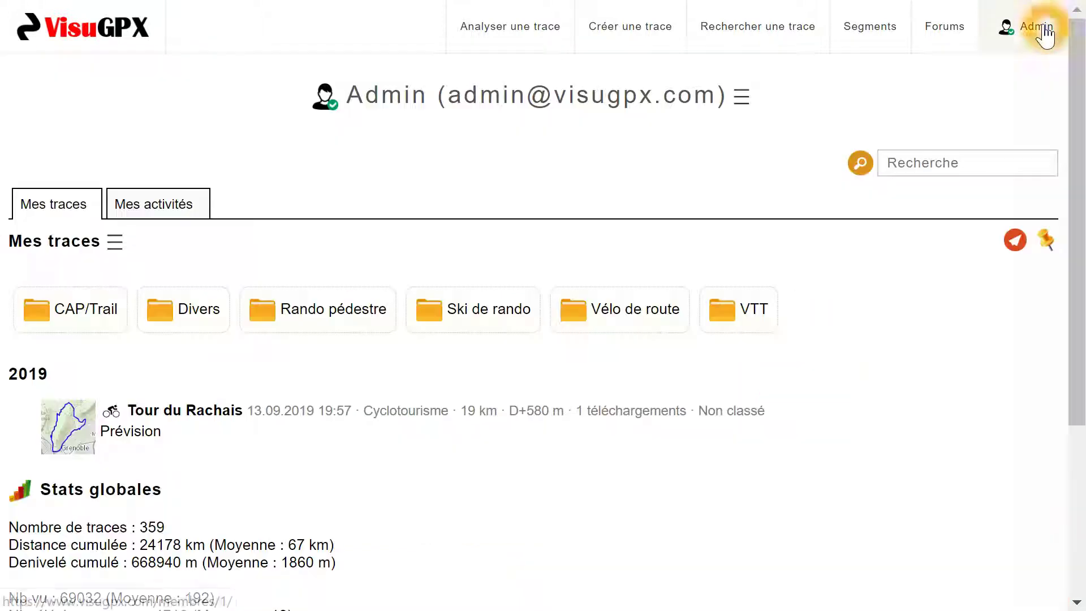
left_click(202, 418)
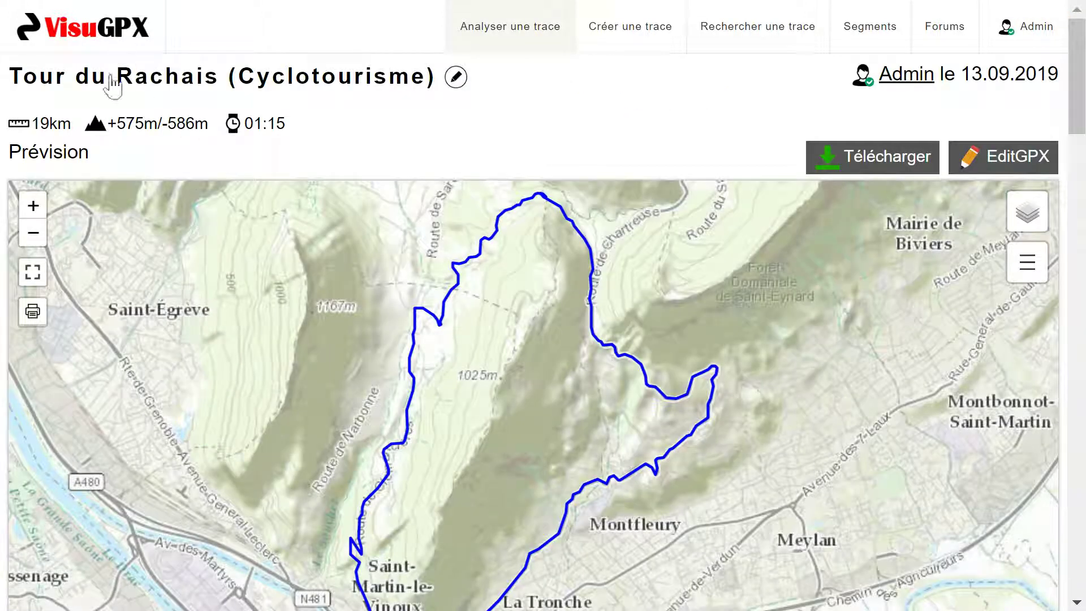
left_click(1018, 161)
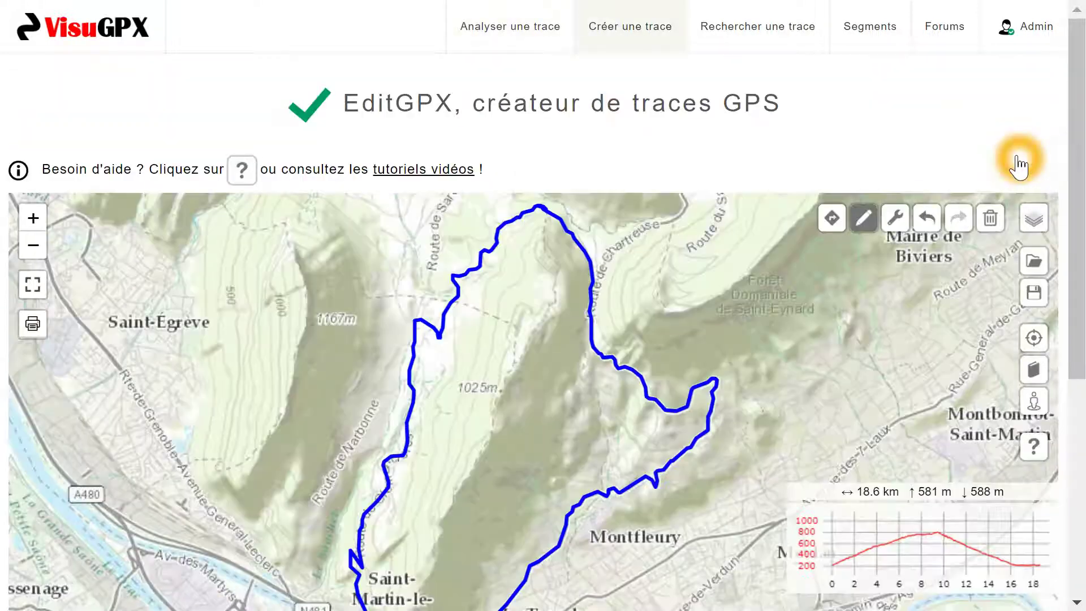
left_click_drag(1075, 139, 1074, 214)
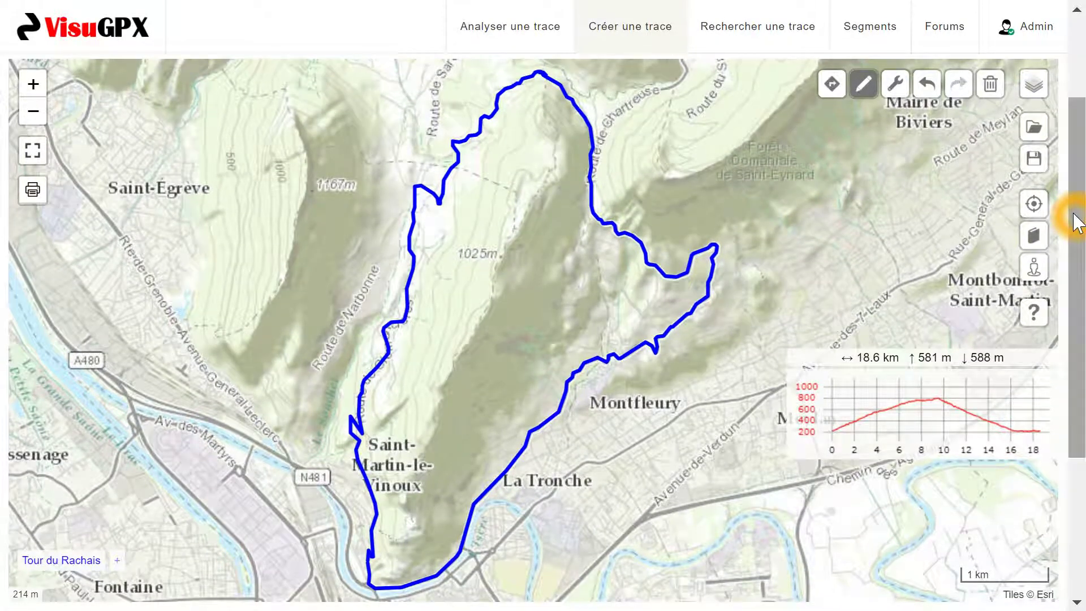
Switch the map background to the OpenTopo layer around Quaix-en-Chartreuse and Le Sappey-en-Chartreuse
left_click_drag(667, 151, 632, 472)
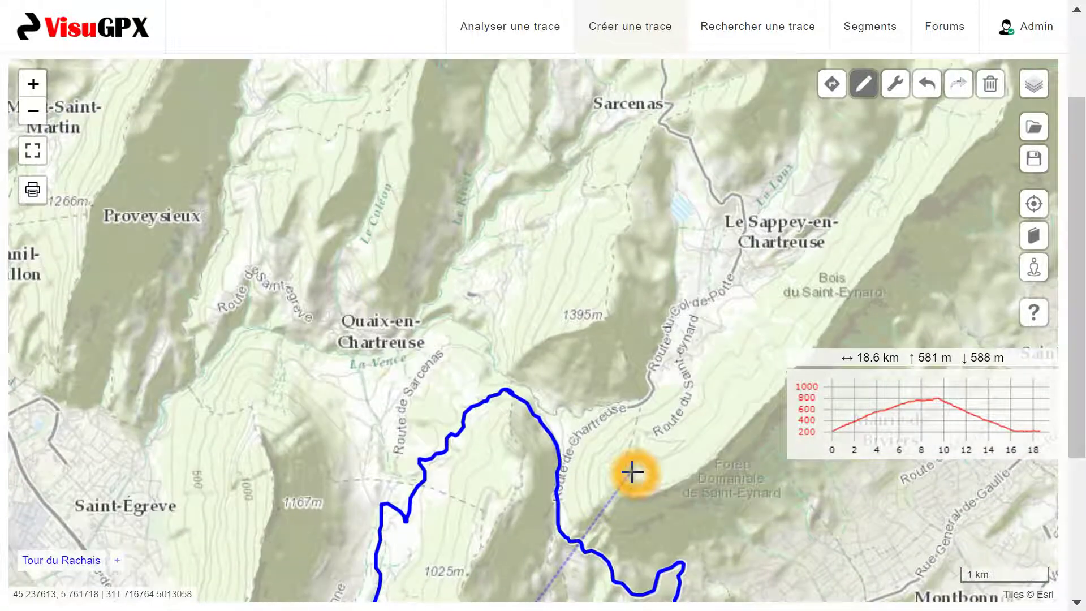
mouse_move(1038, 91)
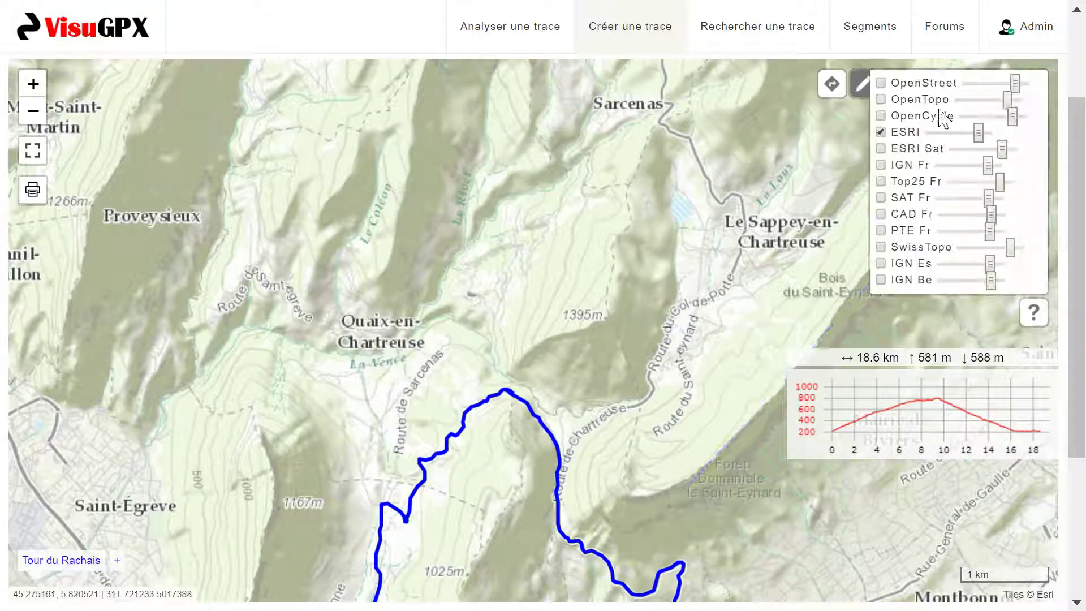
left_click(881, 100)
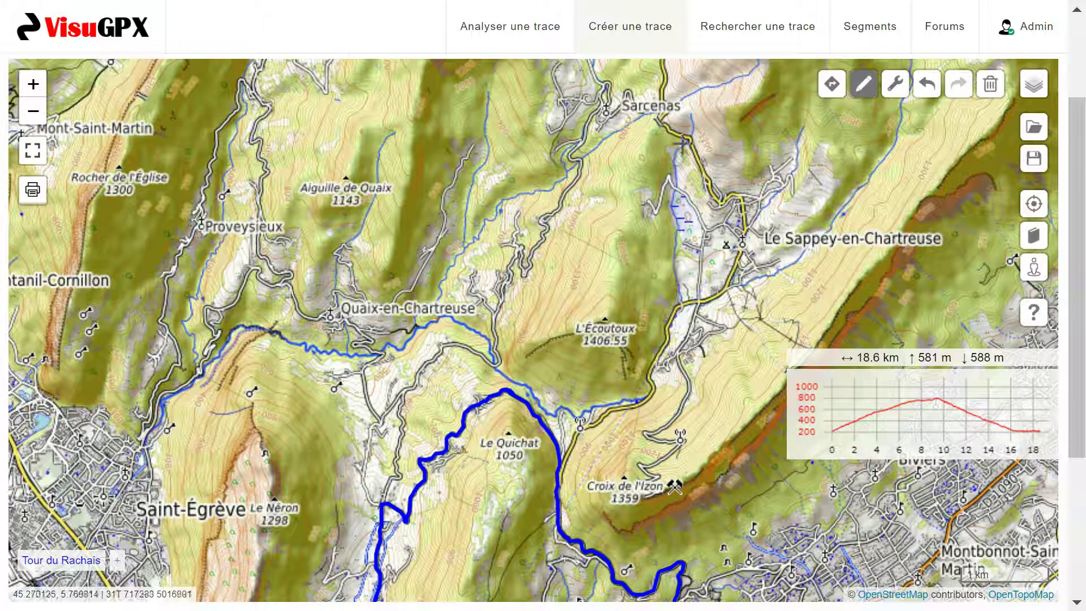
left_click(355, 502)
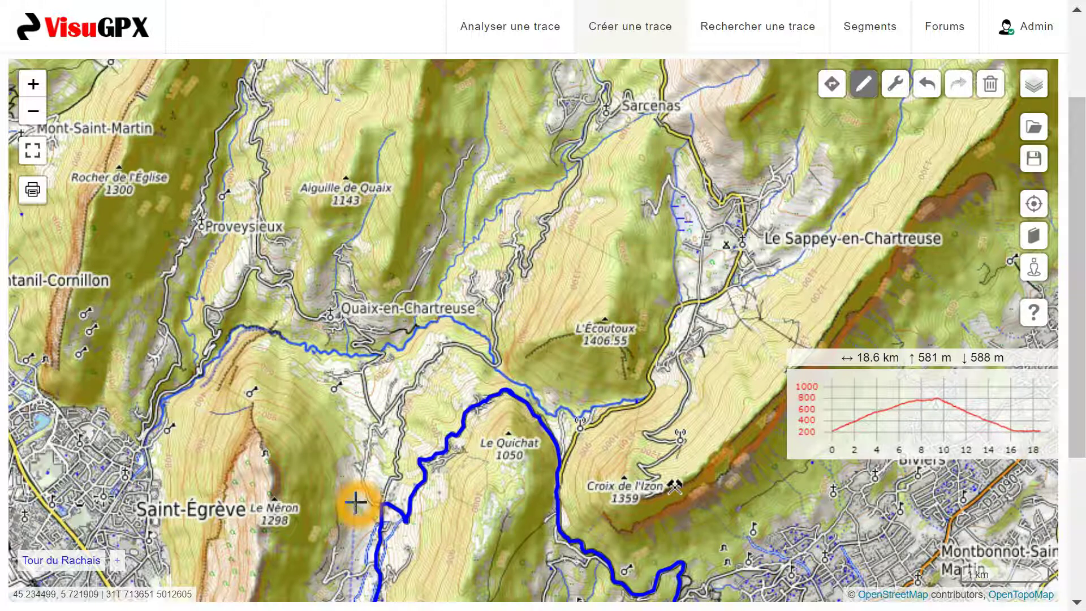
left_click(547, 473)
left_click(574, 465)
left_click(388, 509)
left_click(380, 513)
Cut the Tour du Rachais trace at the Col de Vence, east of Le Quichat, and accept the cut
mouse_move(864, 87)
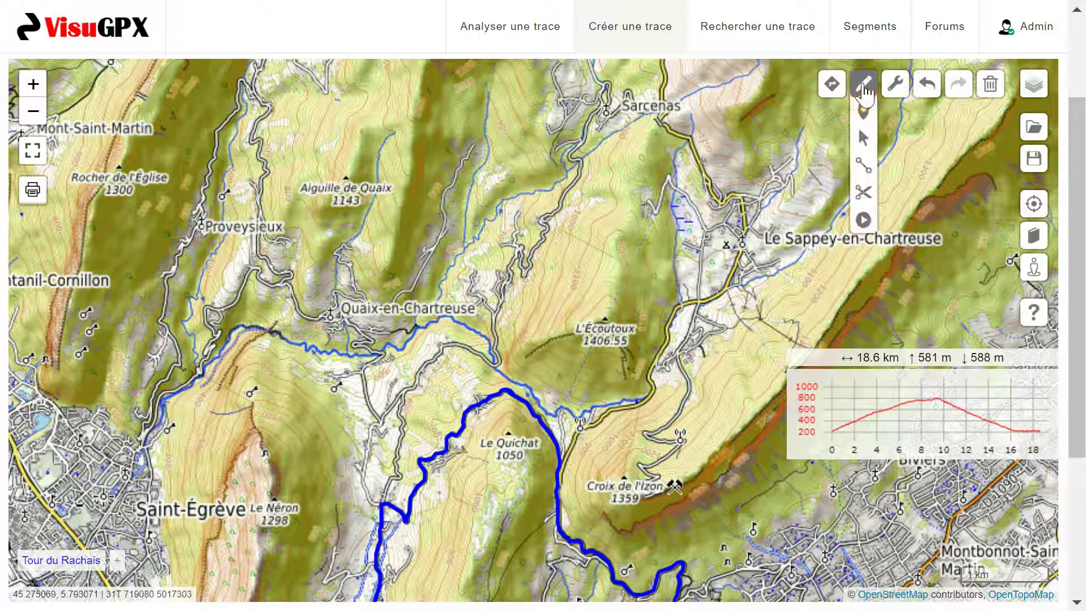
left_click(863, 193)
left_click(558, 493)
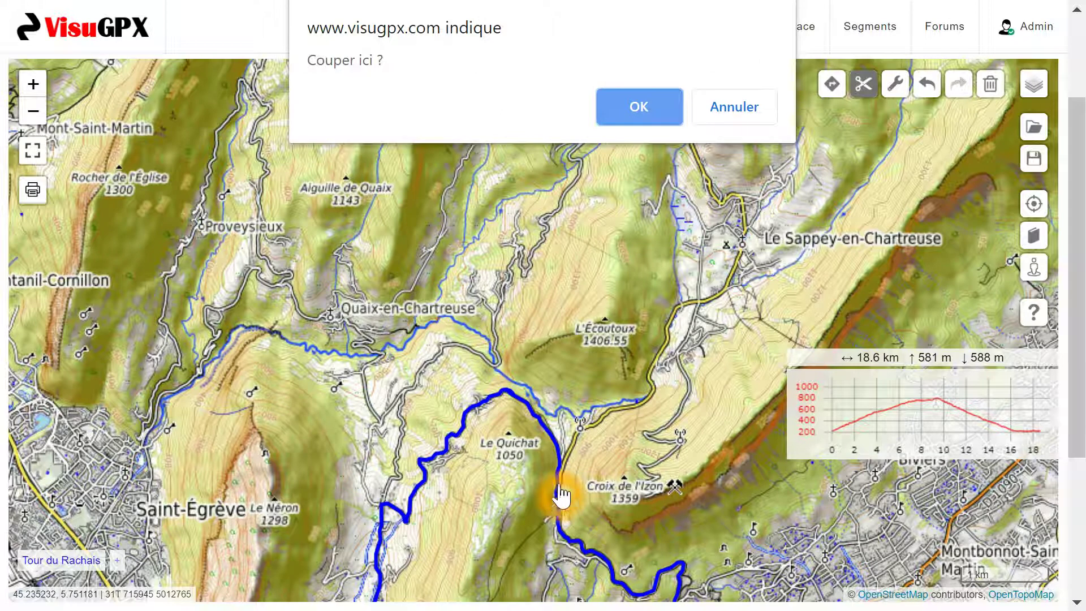
left_click(635, 105)
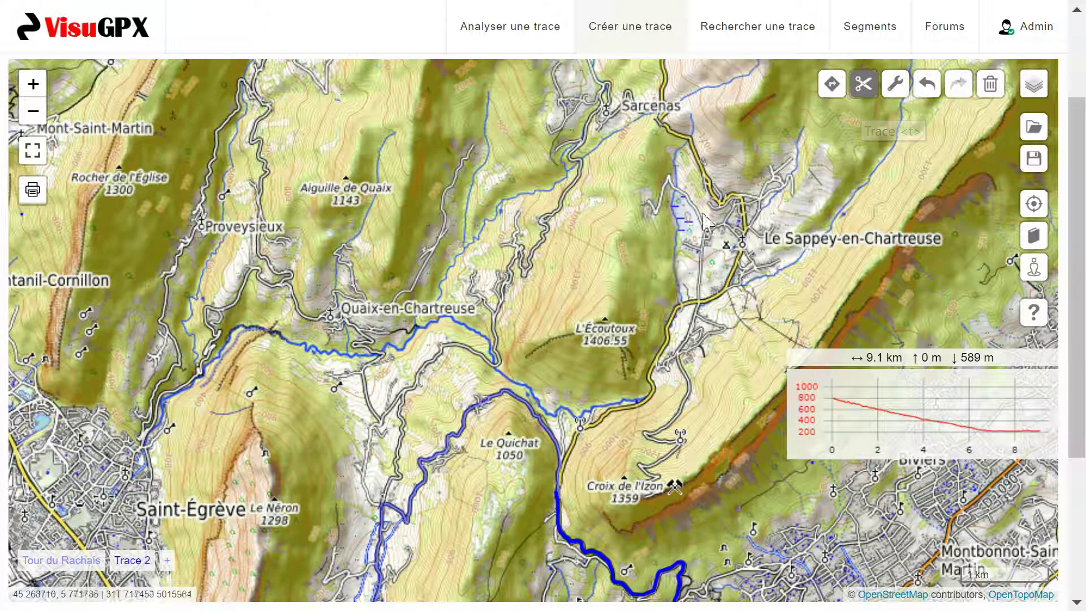
Select the western part of Tour du Rachais and cut it at the Col de Clémencières
left_click(382, 509)
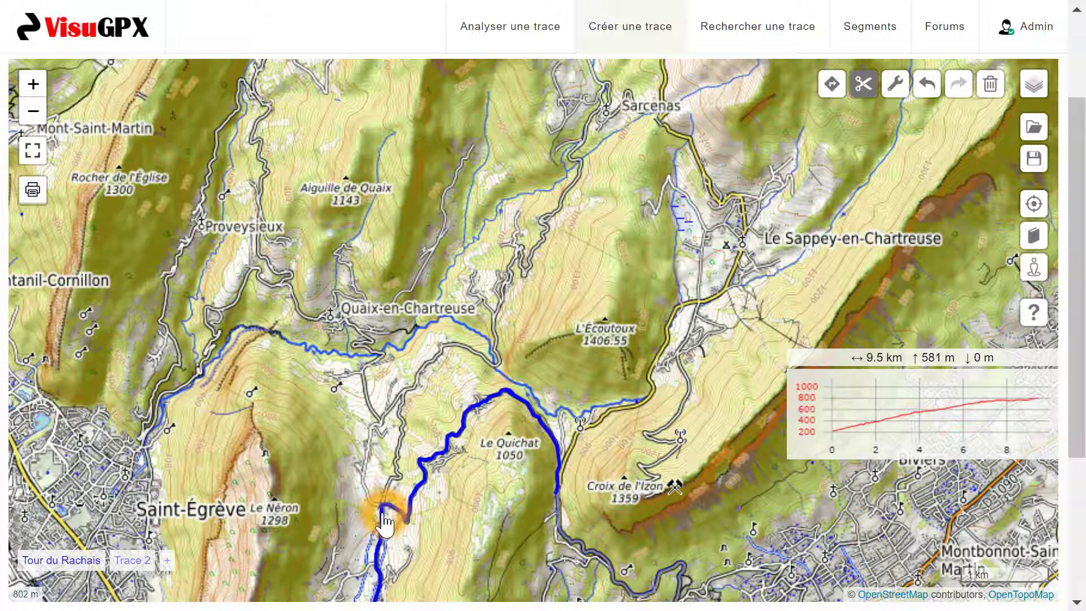
left_click(383, 513)
left_click(622, 104)
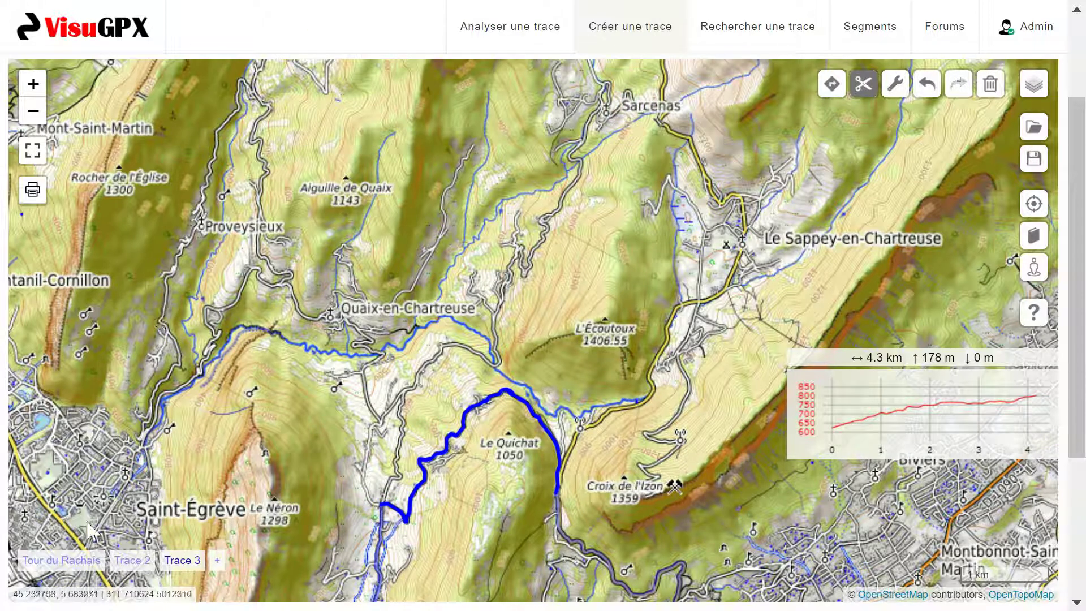
Inspect the three cut sections one after another: Tour du Rachais, Trace 2 and Trace 3
left_click(81, 562)
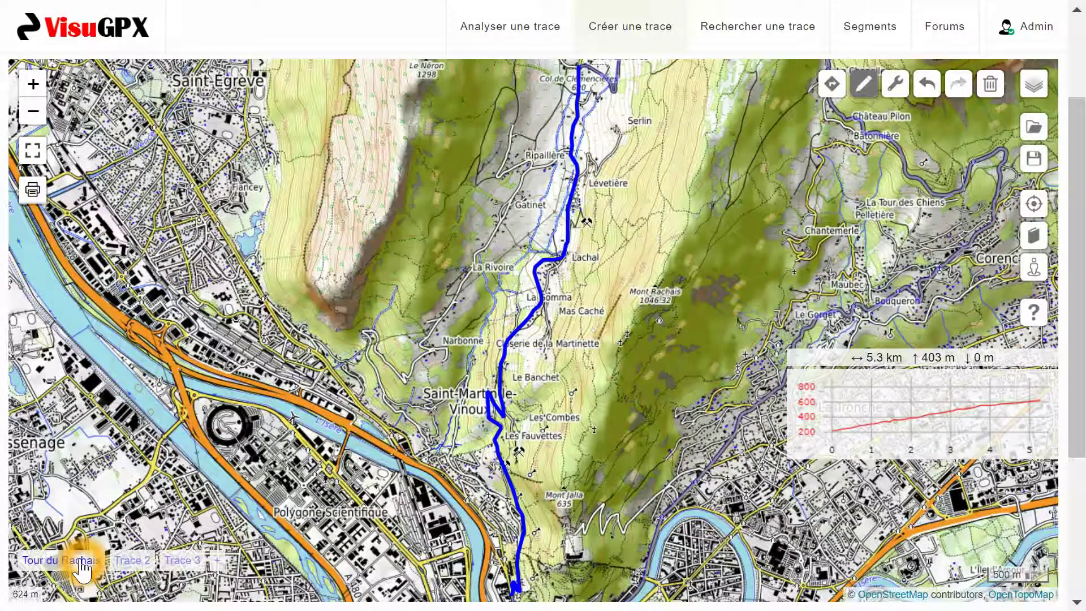
left_click(132, 562)
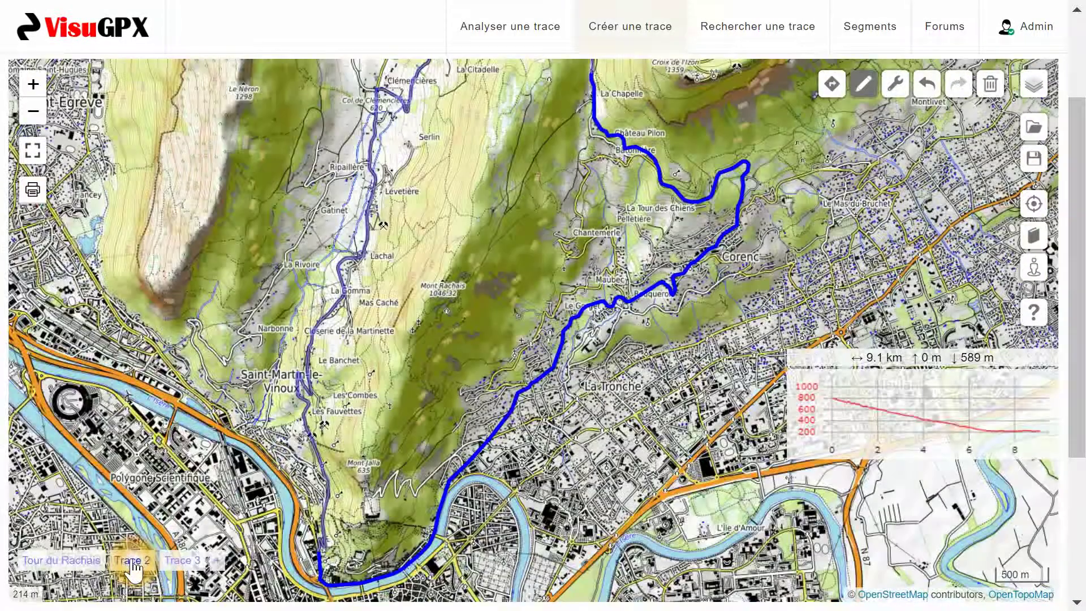
left_click(180, 562)
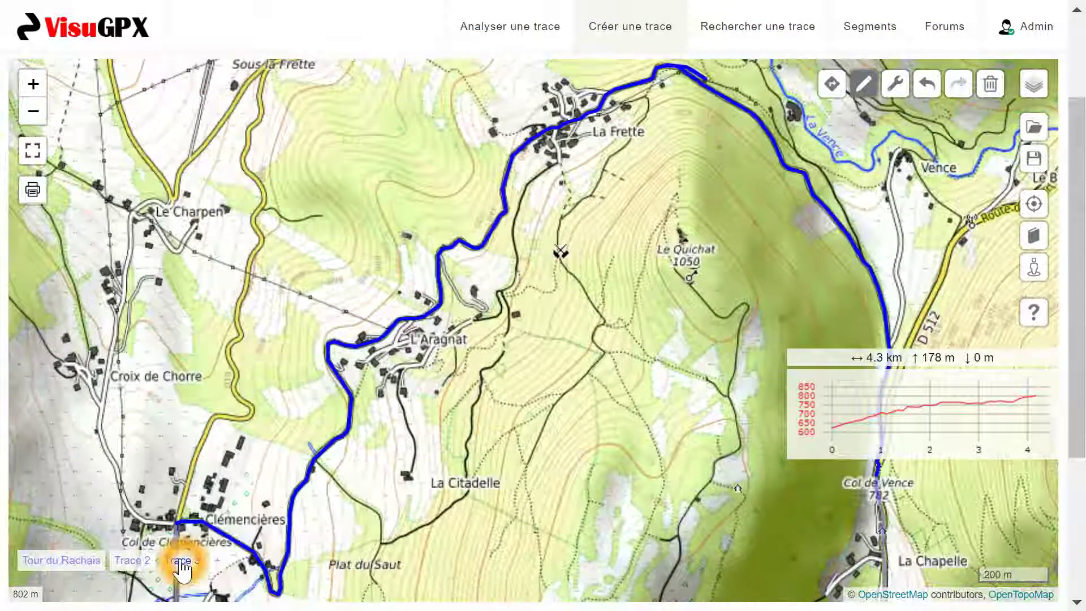
Delete Trace 3, the middle section between the Col de Clémencières and the Col de Vence
left_click(477, 411)
scroll(477, 410, "down", 2)
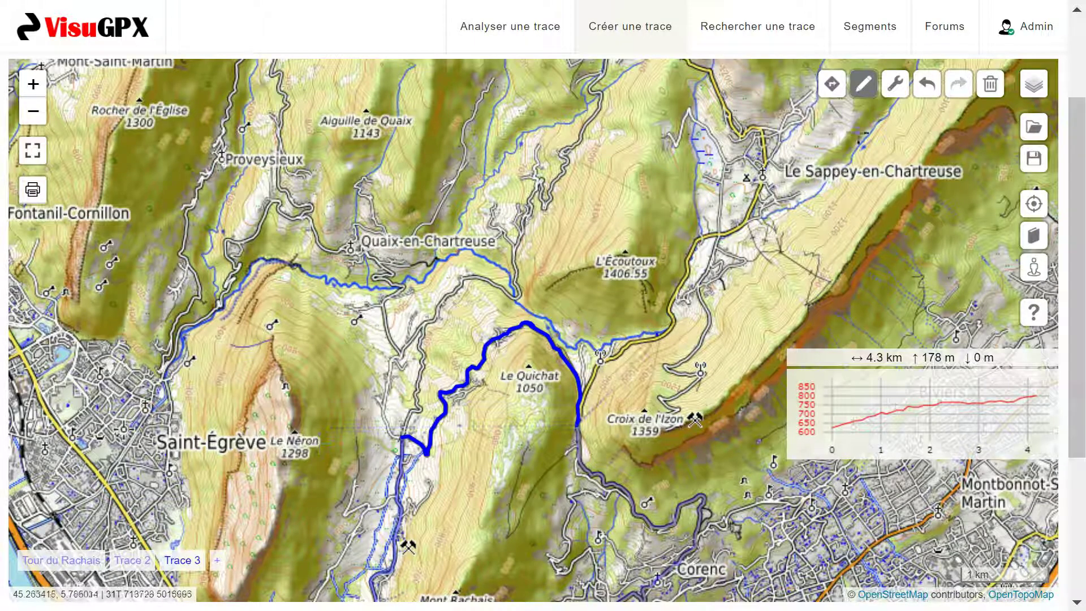
left_click(990, 84)
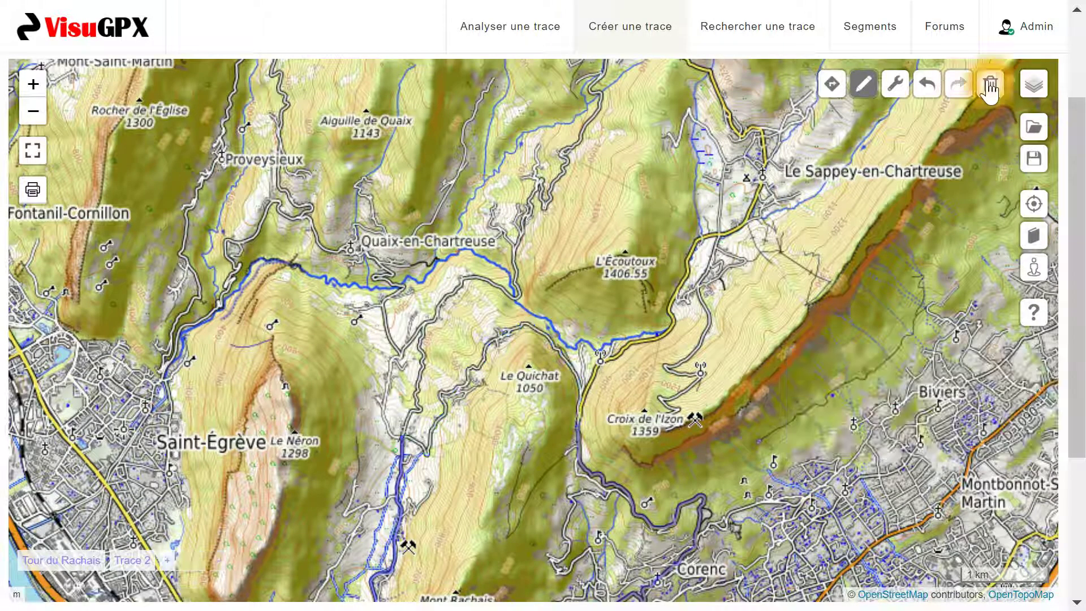
Make the Tour du Rachais section active for drawing and set its routing to Open Route's Vélo de route
left_click(404, 450)
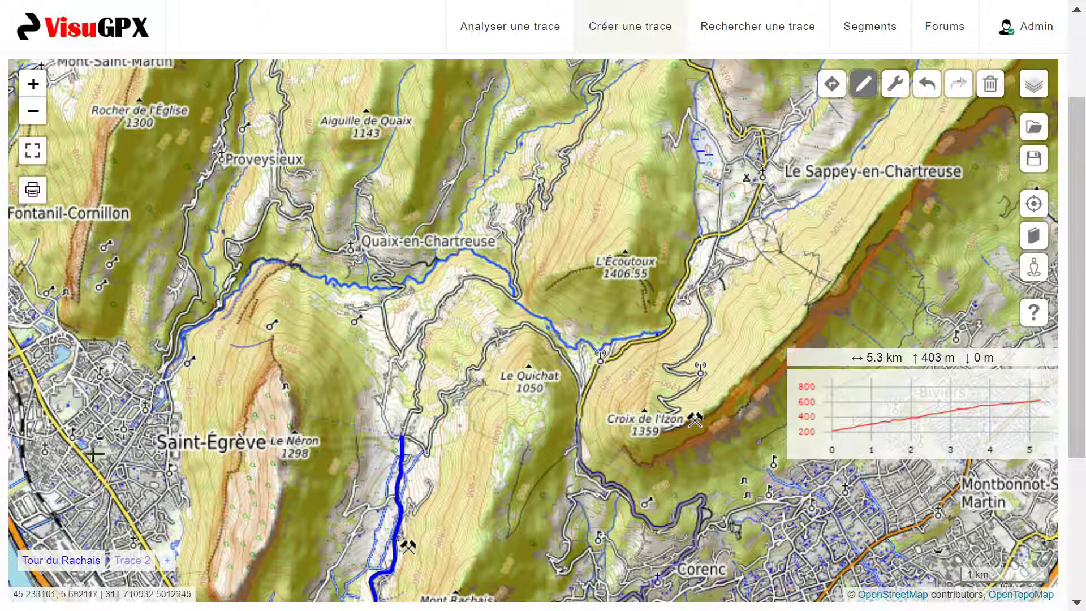
left_click(406, 437)
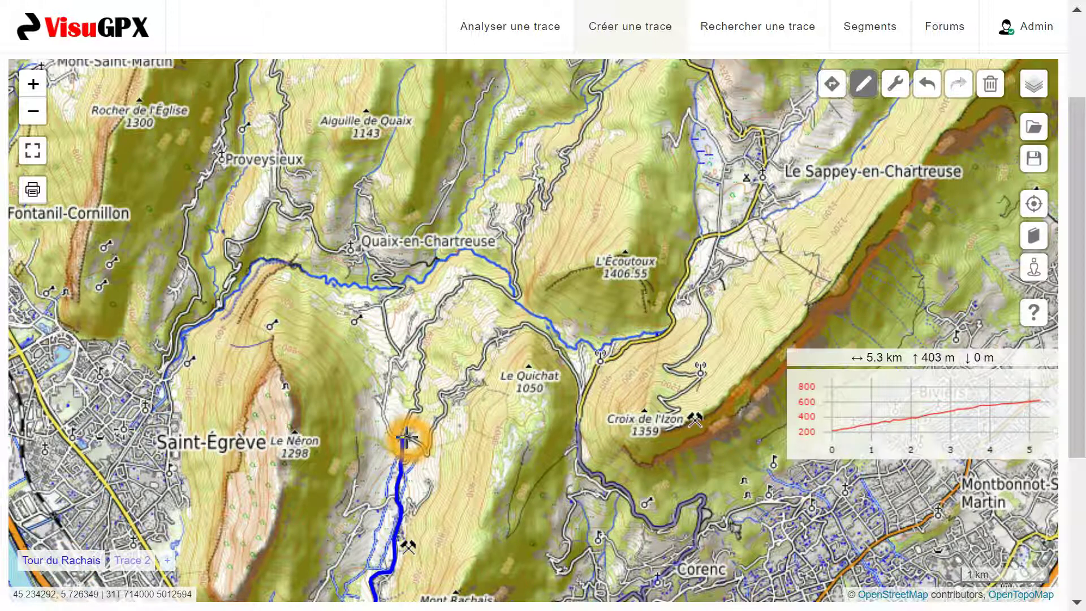
left_click(831, 84)
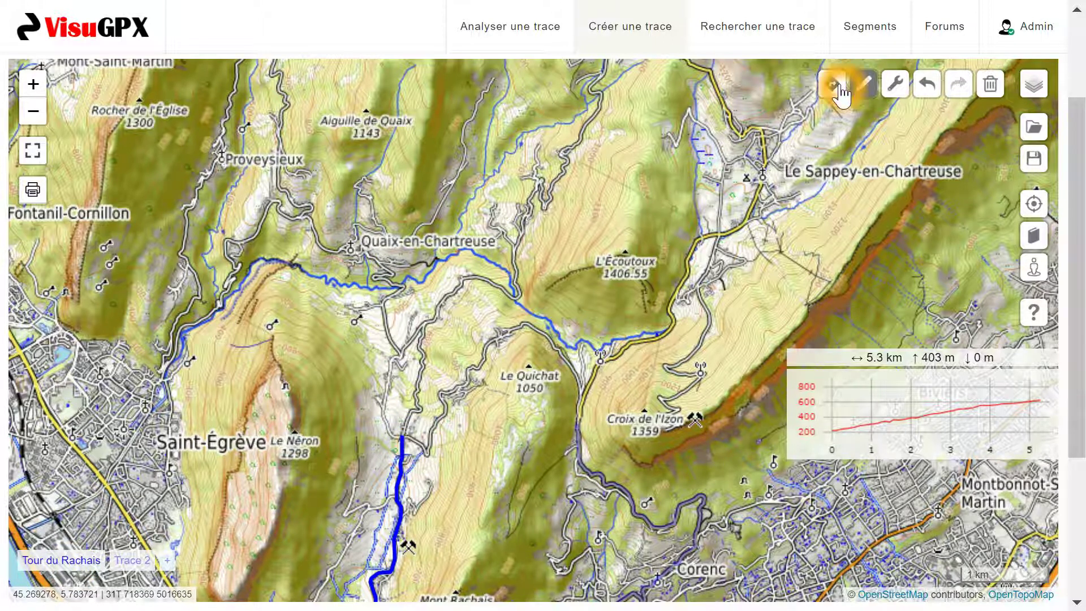
left_click(320, 244)
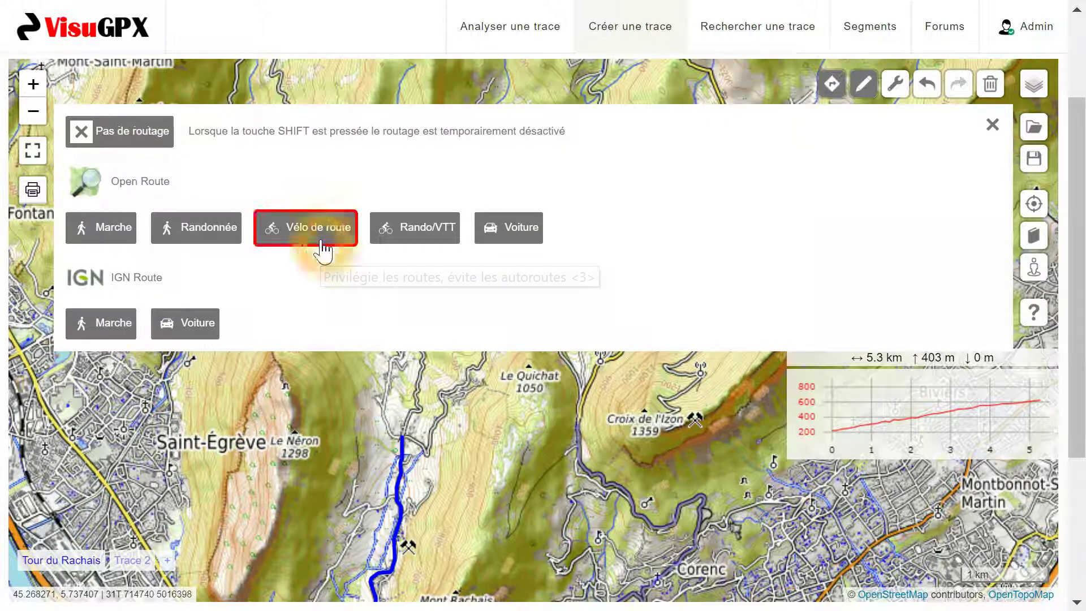
Extend Tour du Rachais by road past Quaix-en-Chartreuse and Sarcenas to the main road just north of Le Sappey-en-Chartreuse
left_click(476, 277)
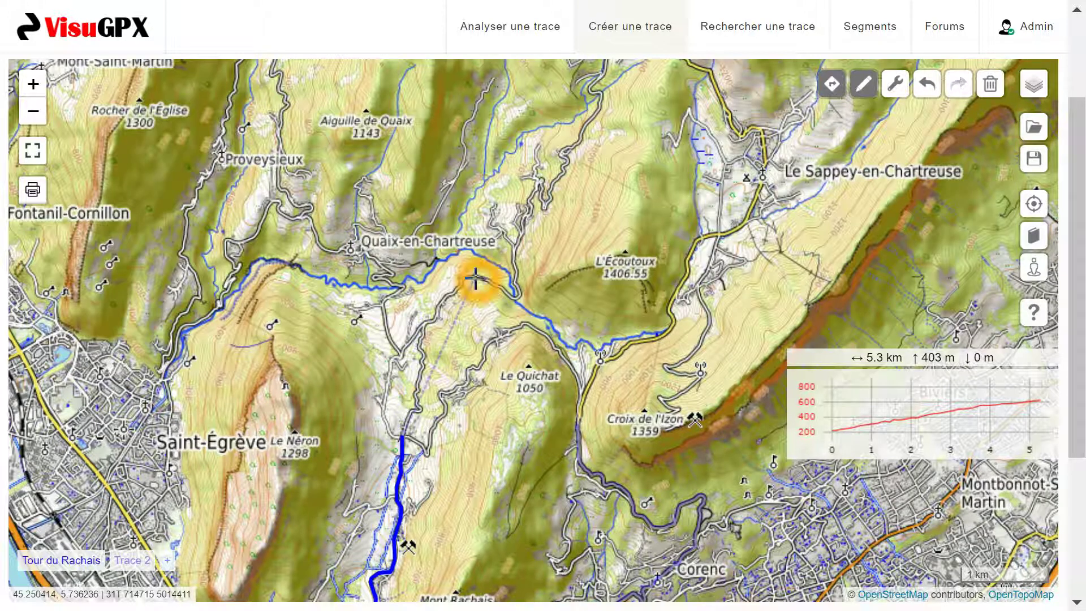
left_click(594, 113)
left_click(719, 86)
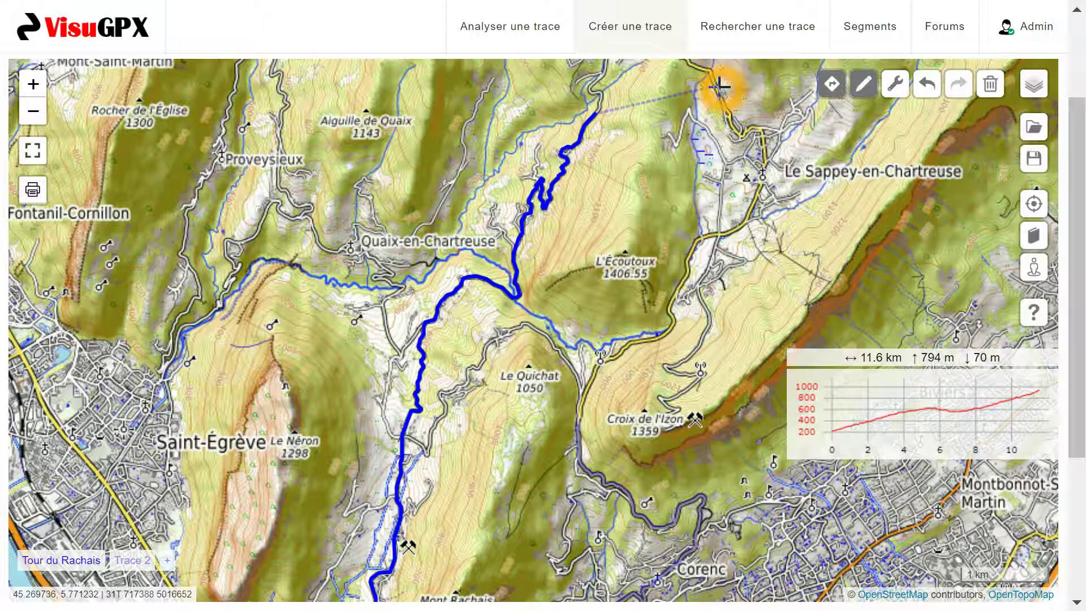
left_click_drag(719, 87, 682, 340)
left_click(681, 346)
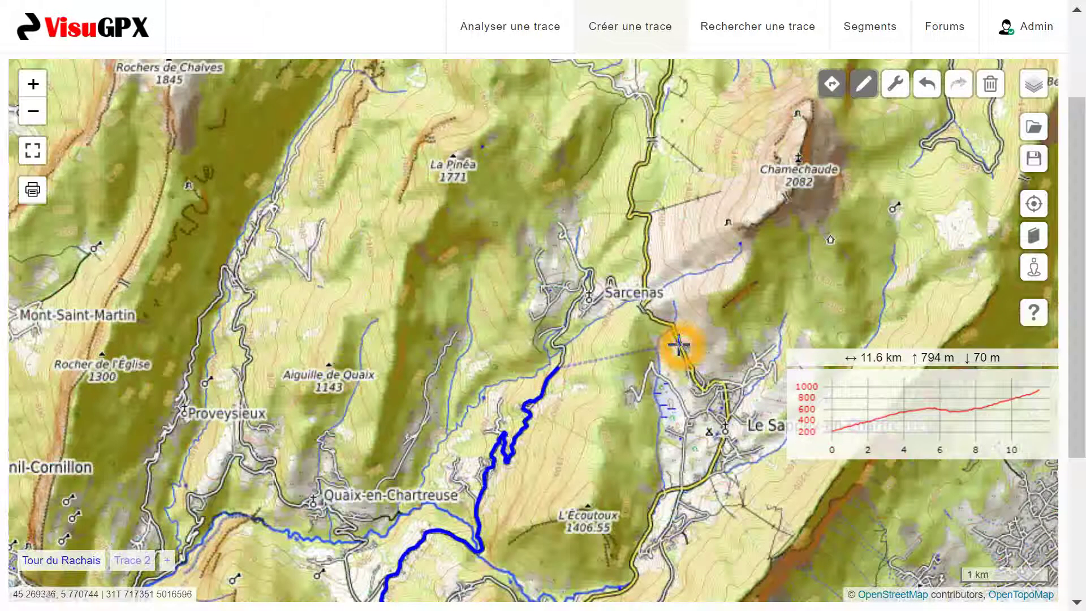
Continue the routed trace down the D 512 to the Col de Vence, ending just before the start of Trace 2
left_click_drag(578, 593, 568, 321)
left_click(546, 362)
scroll(530, 417, "up", 2)
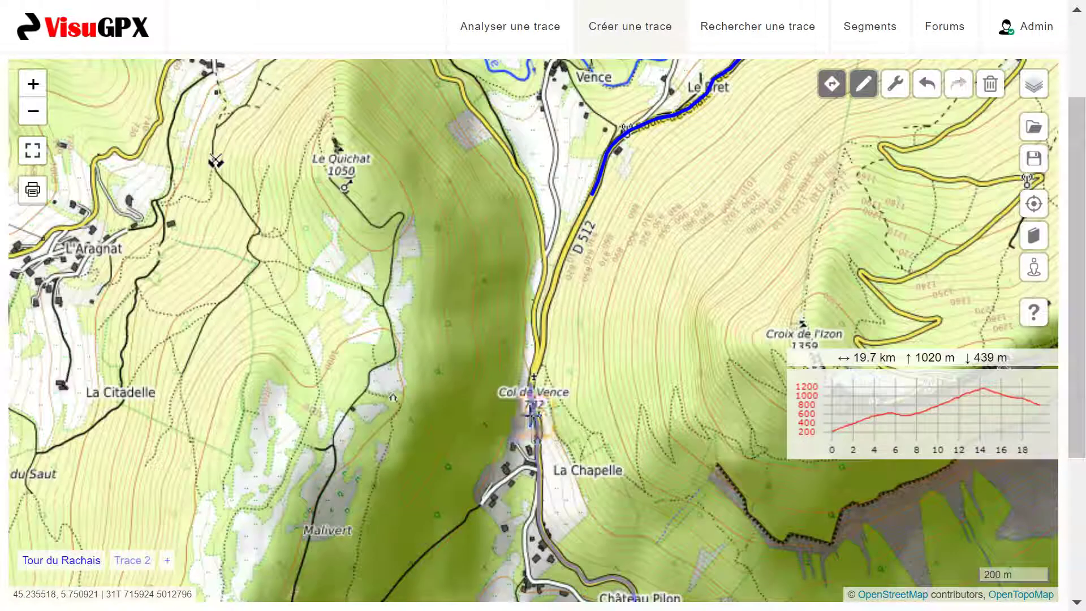
scroll(532, 308, "up", 2)
left_click(535, 307)
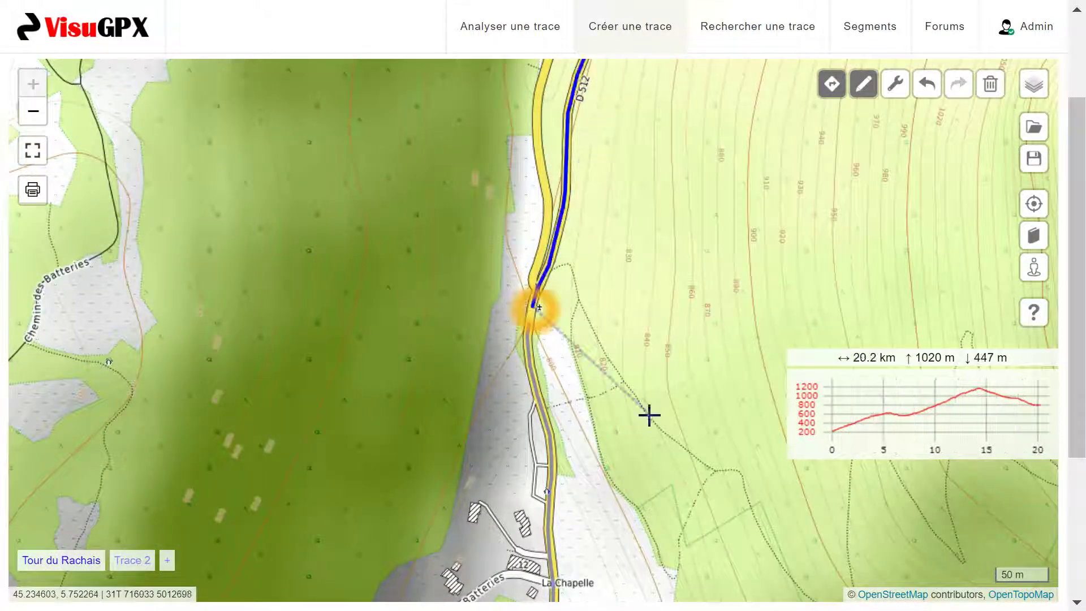
Join the extended Tour du Rachais trace to Trace 2 at the Col de Vence and accept the merge
left_click(582, 375)
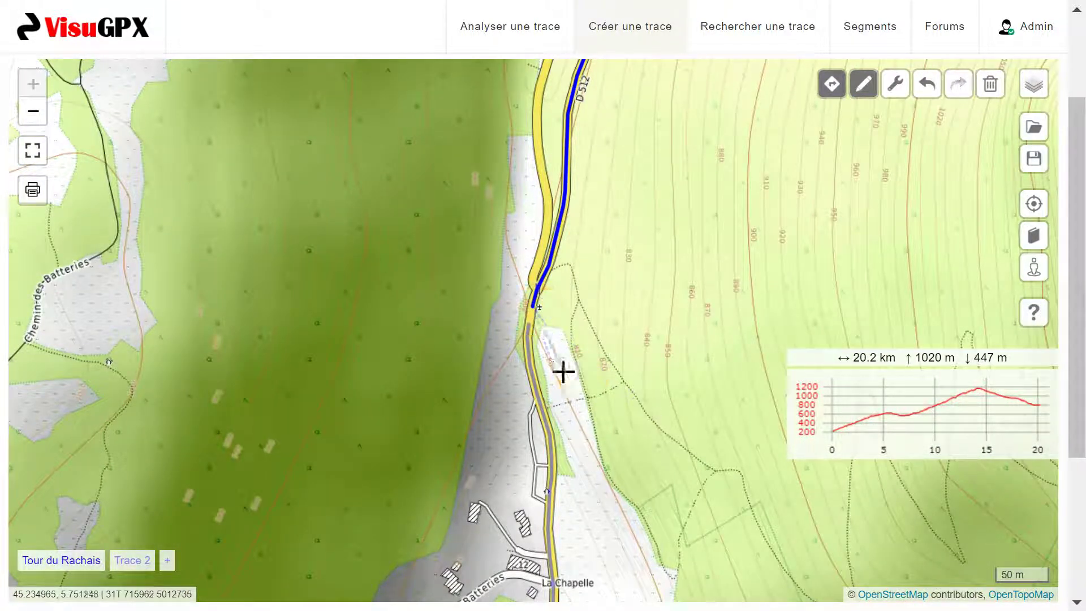
left_click(537, 378)
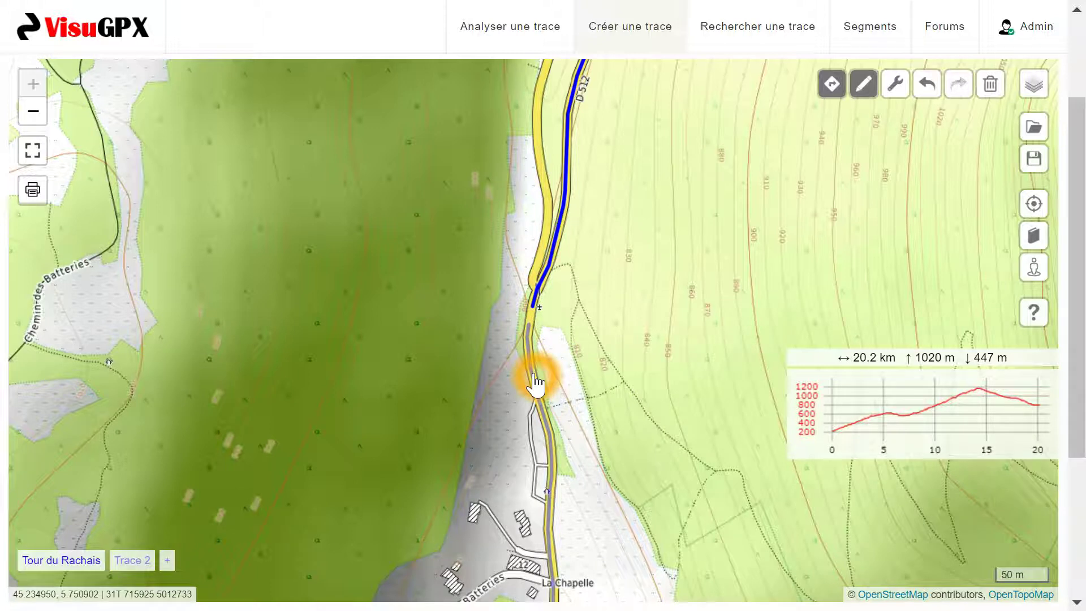
left_click(534, 380)
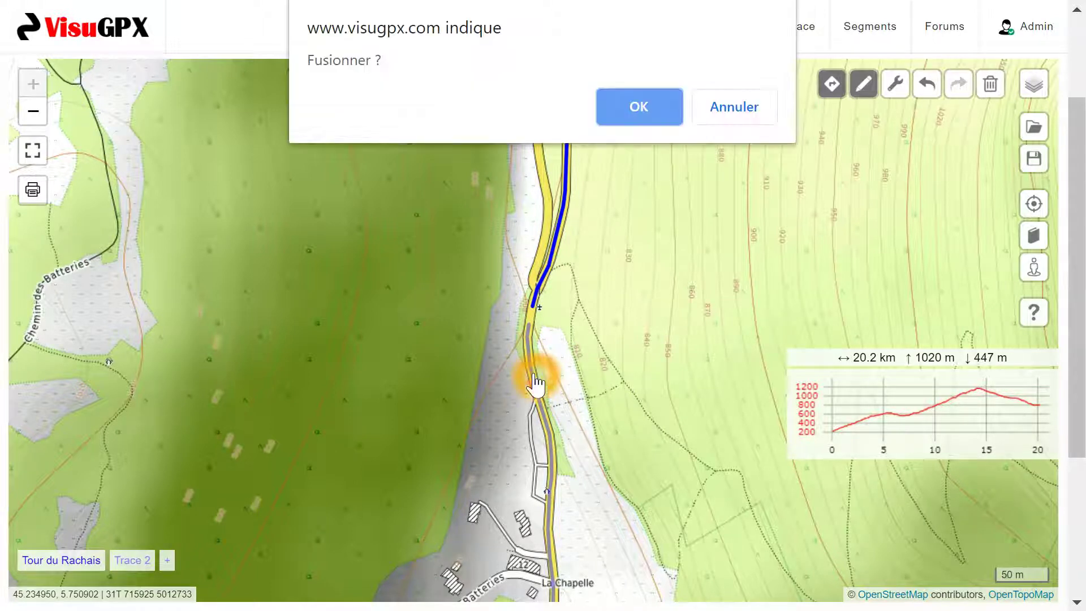
left_click(621, 108)
Examine the whole merged loop on the map together with its elevation profile
scroll(645, 330, "down", 3)
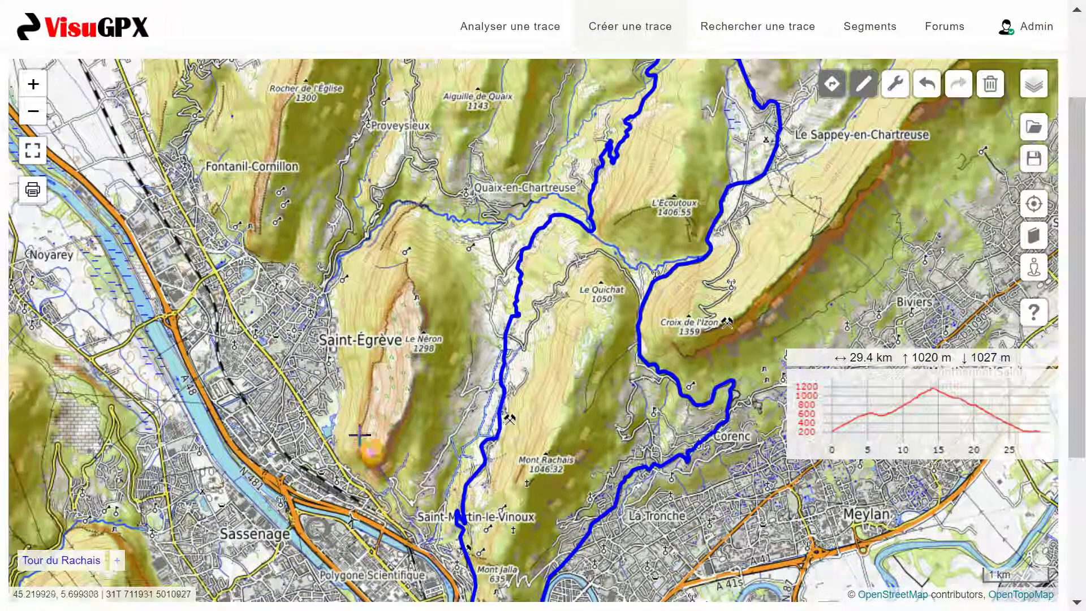
left_click_drag(408, 500, 370, 448)
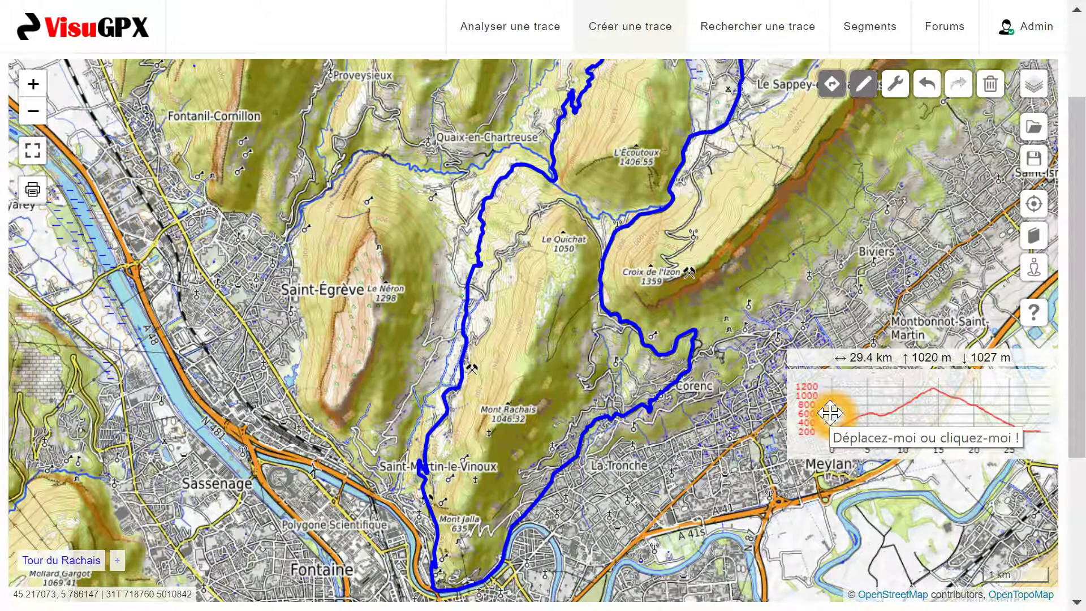
left_click(903, 412)
left_click(1020, 404)
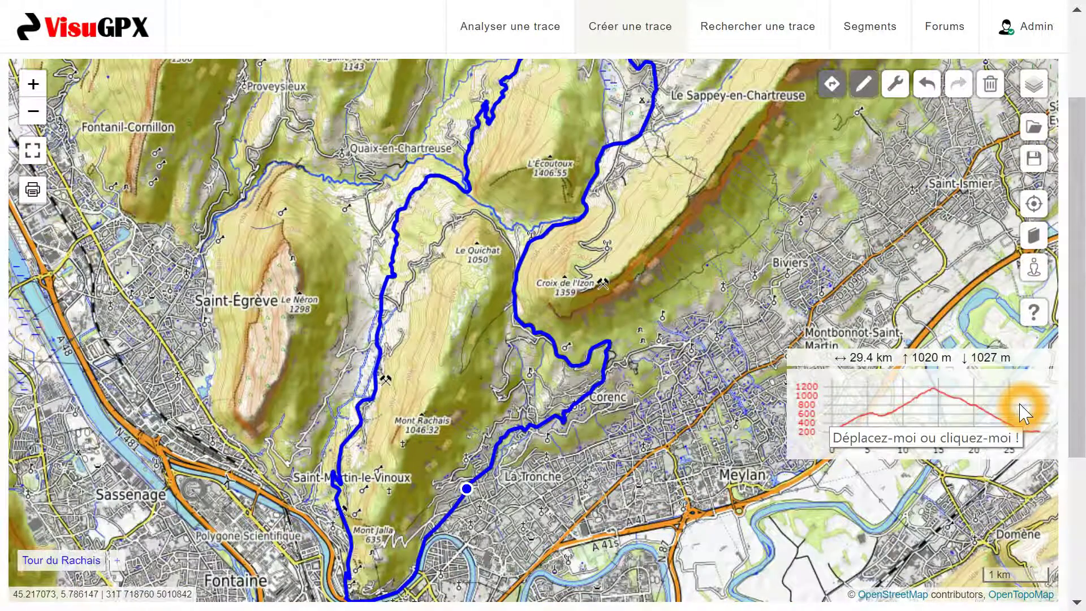
left_click(1024, 413)
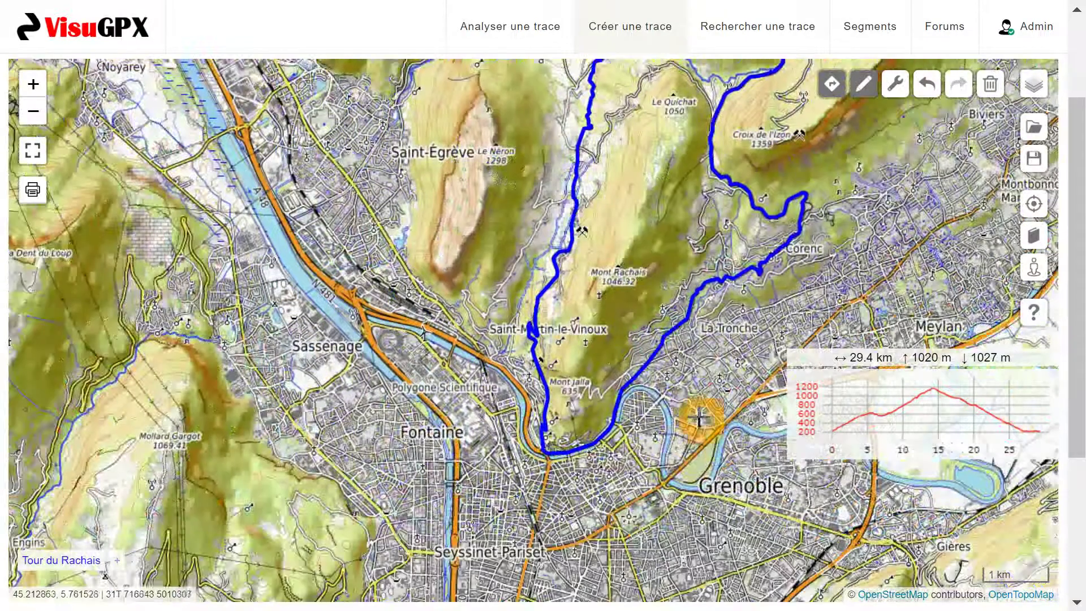
left_click_drag(630, 187, 540, 315)
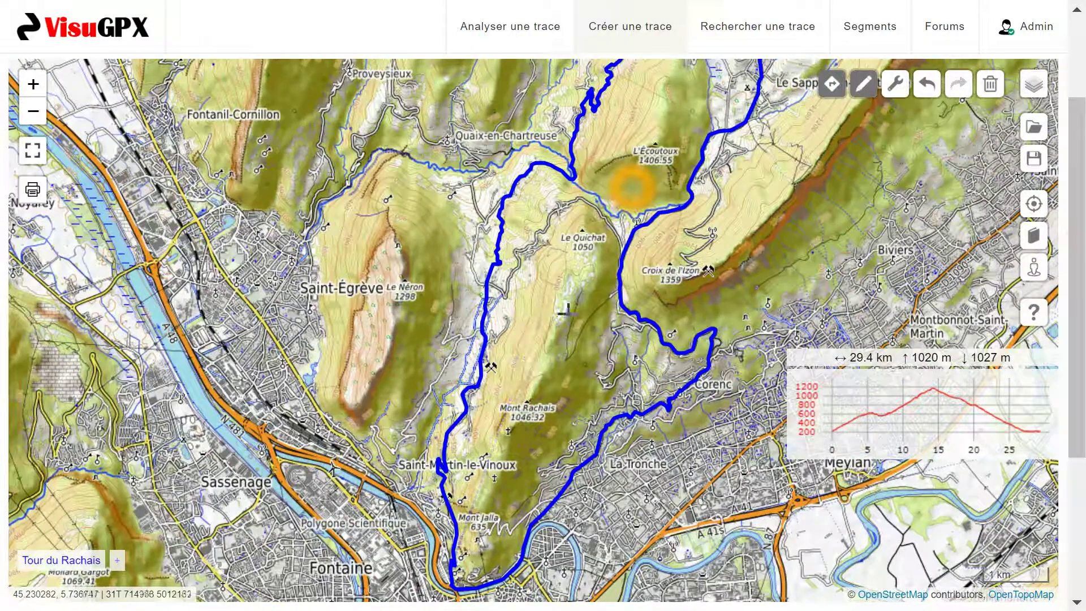
Reverse the direction of the active Tour du Rachais trace and check it along the elevation profile
left_click(895, 85)
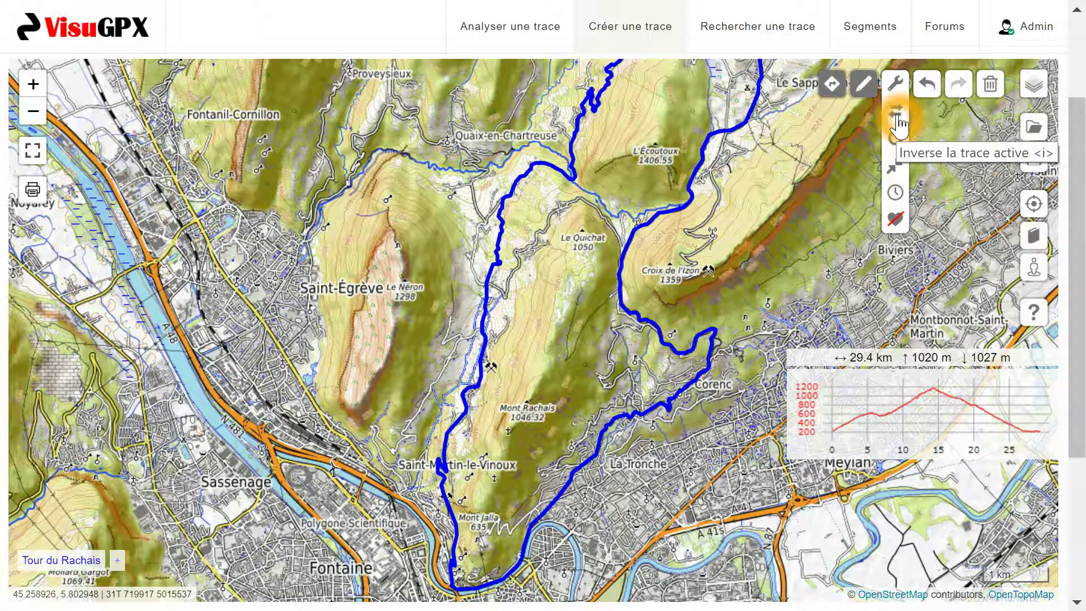
left_click(896, 117)
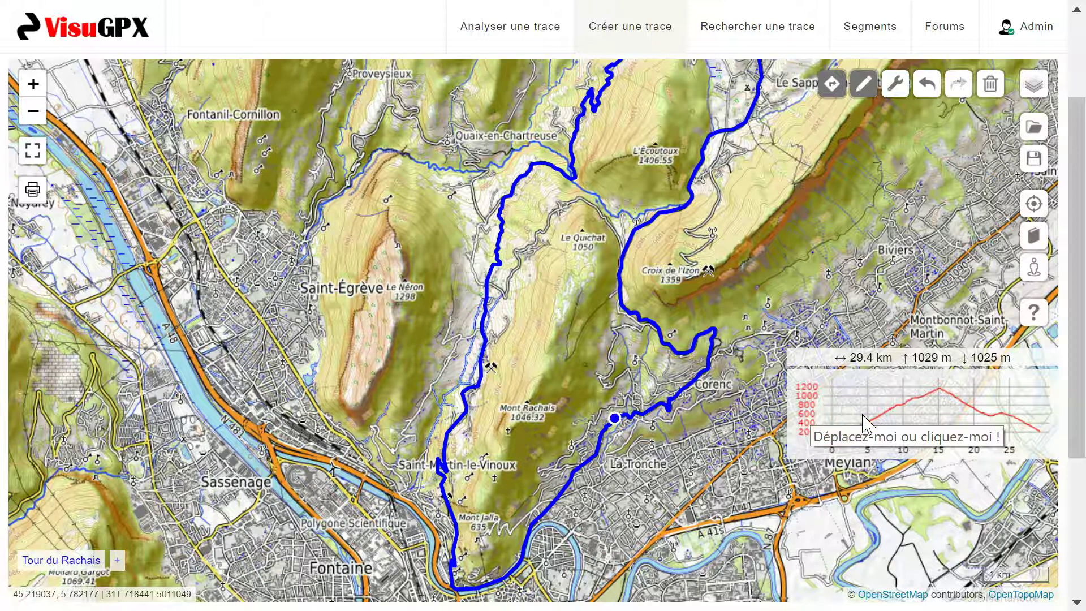
left_click(951, 421)
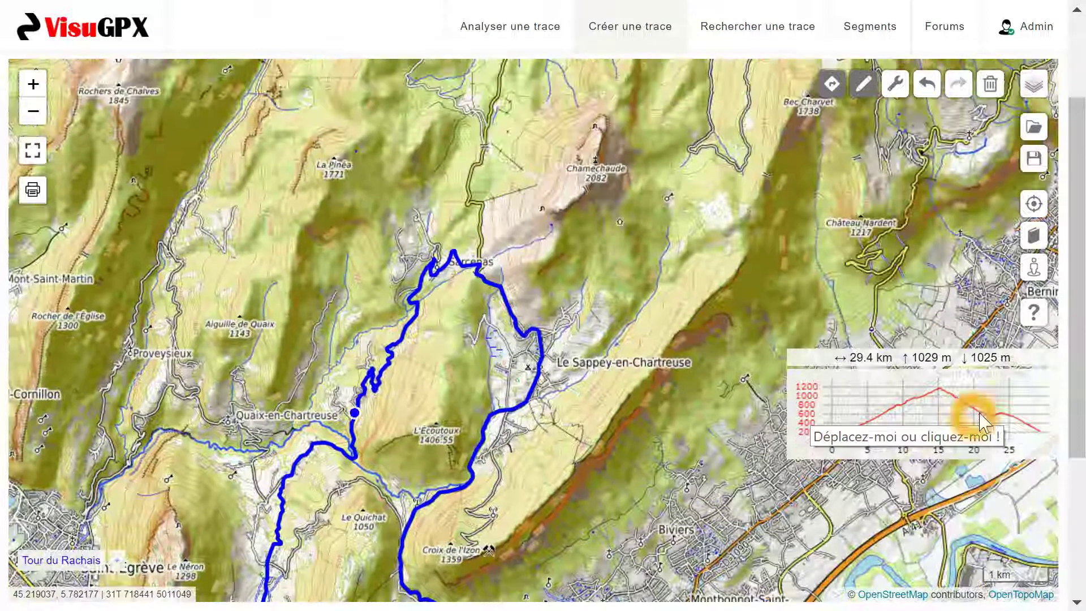
left_click(1001, 423)
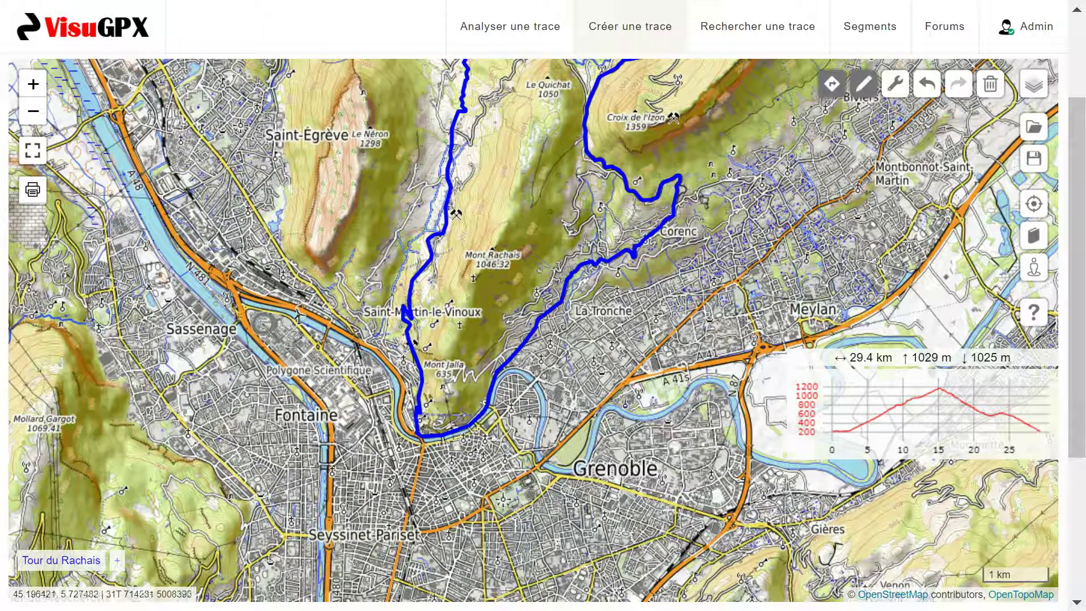
Move the loop's start to the bend on the road just northeast of Corenc and accept the change
left_click(436, 412)
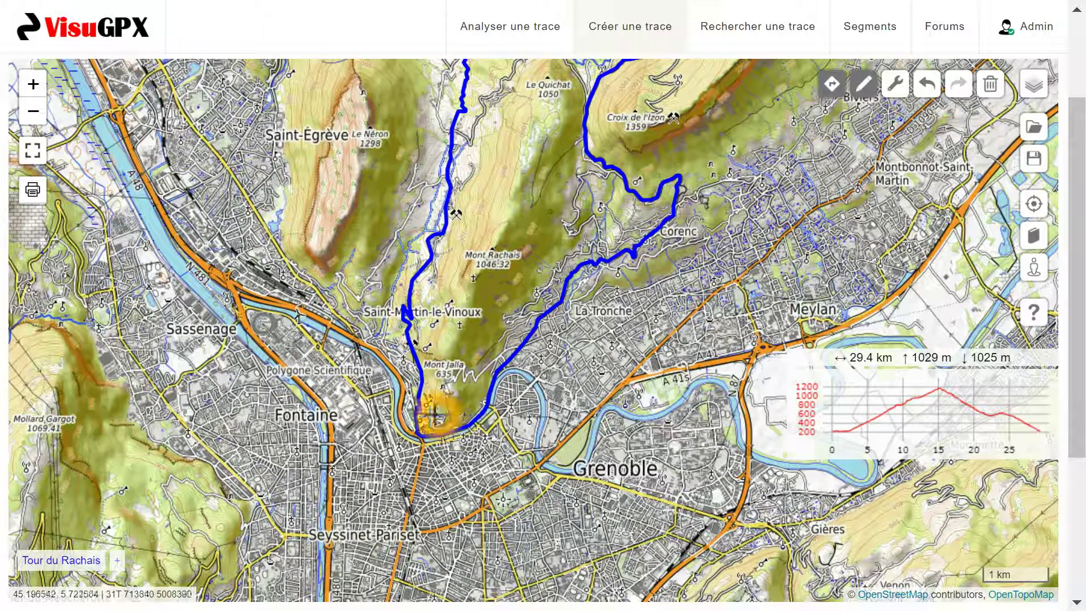
left_click_drag(717, 174, 624, 386)
left_click(578, 458)
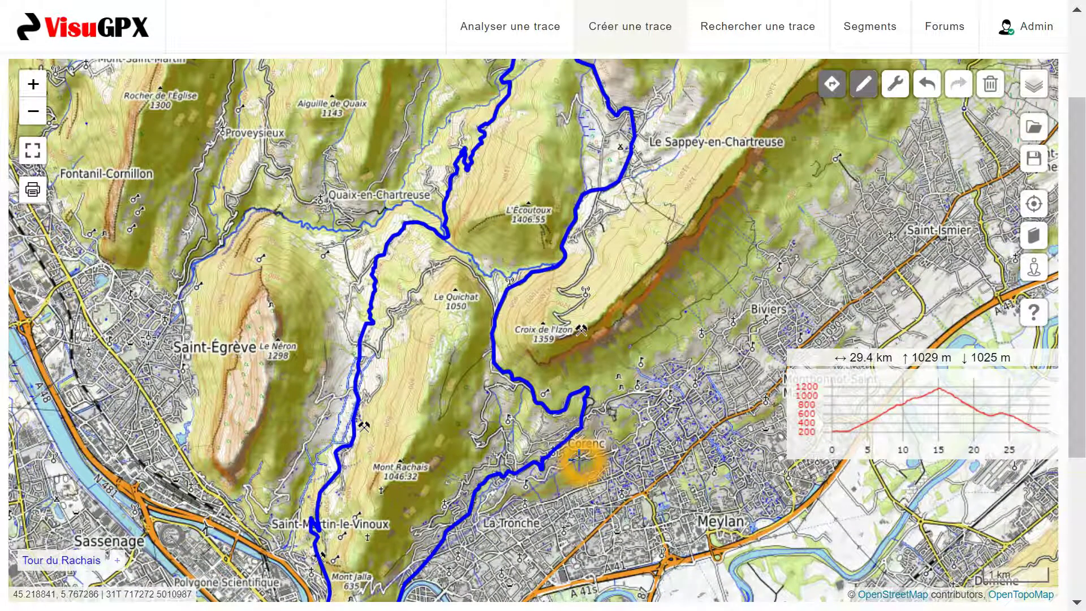
left_click(830, 93)
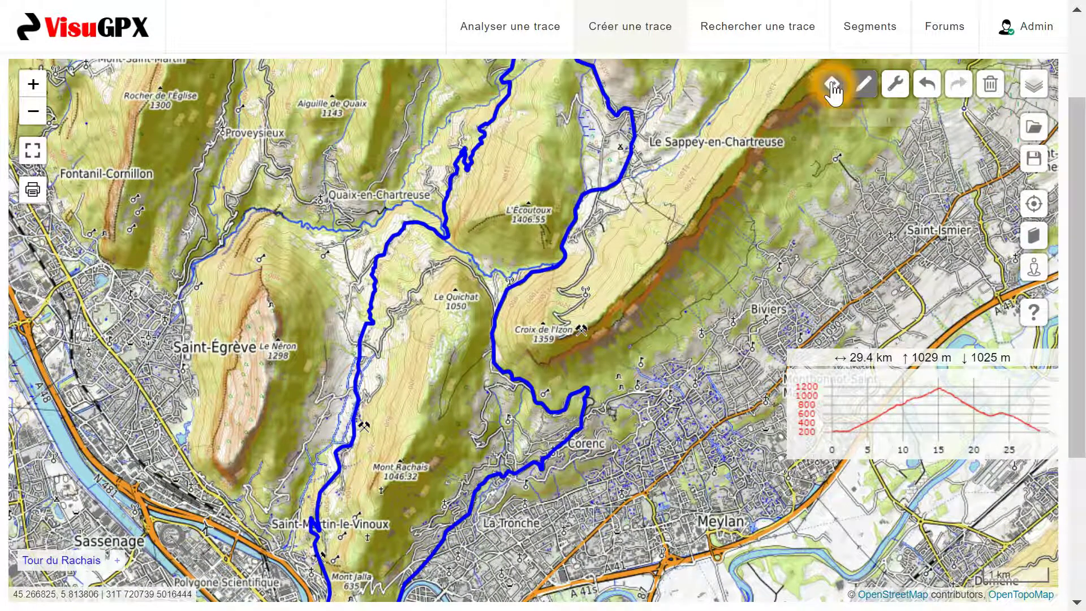
mouse_move(863, 86)
left_click(865, 224)
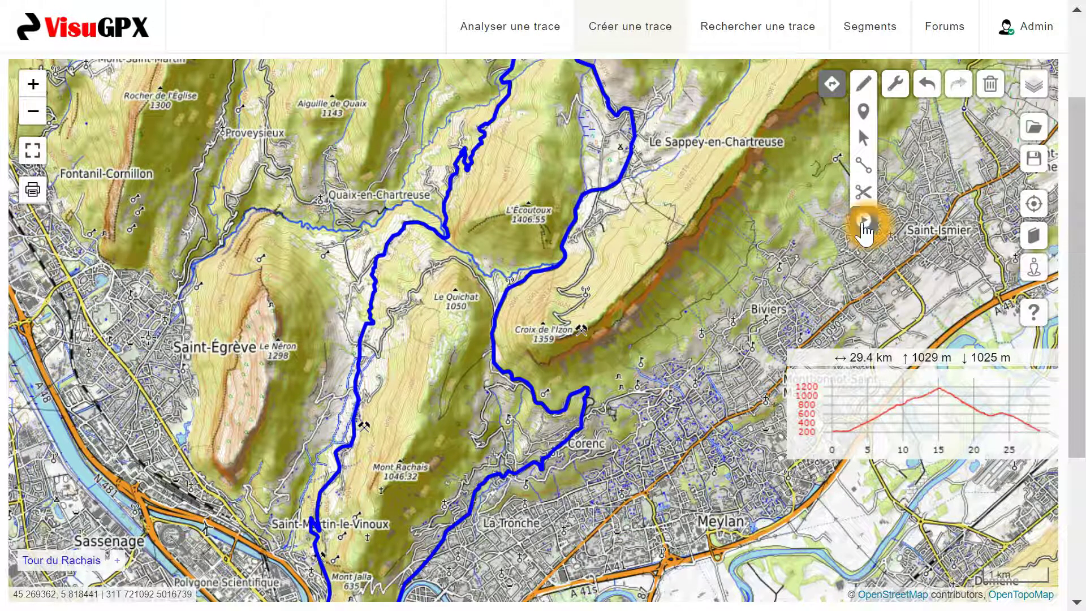
left_click_drag(568, 500, 599, 276)
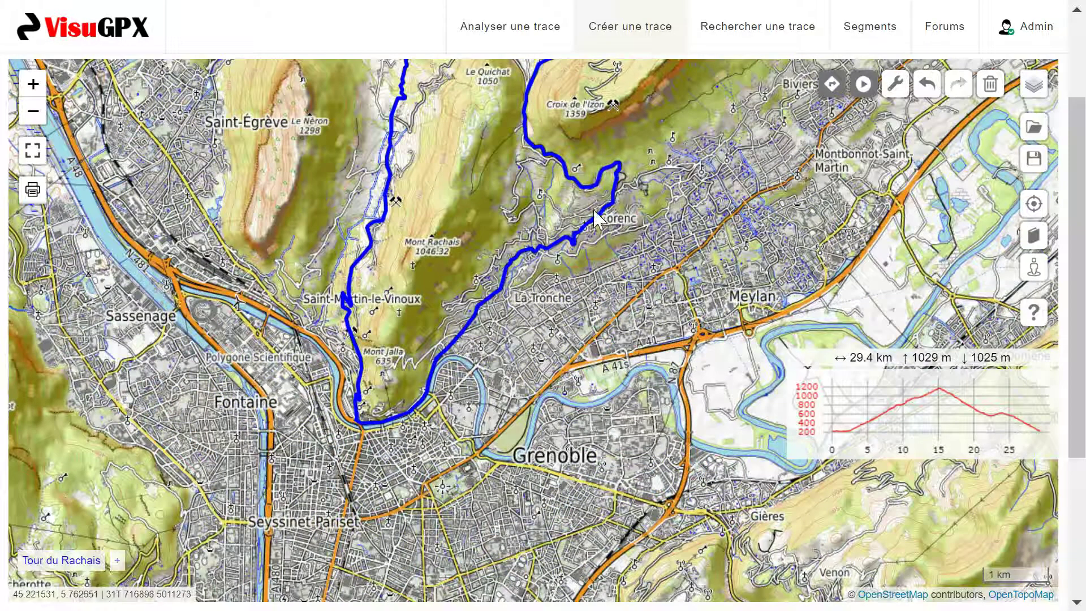
double_click(601, 211)
left_click(661, 192)
left_click(661, 186)
left_click(661, 192)
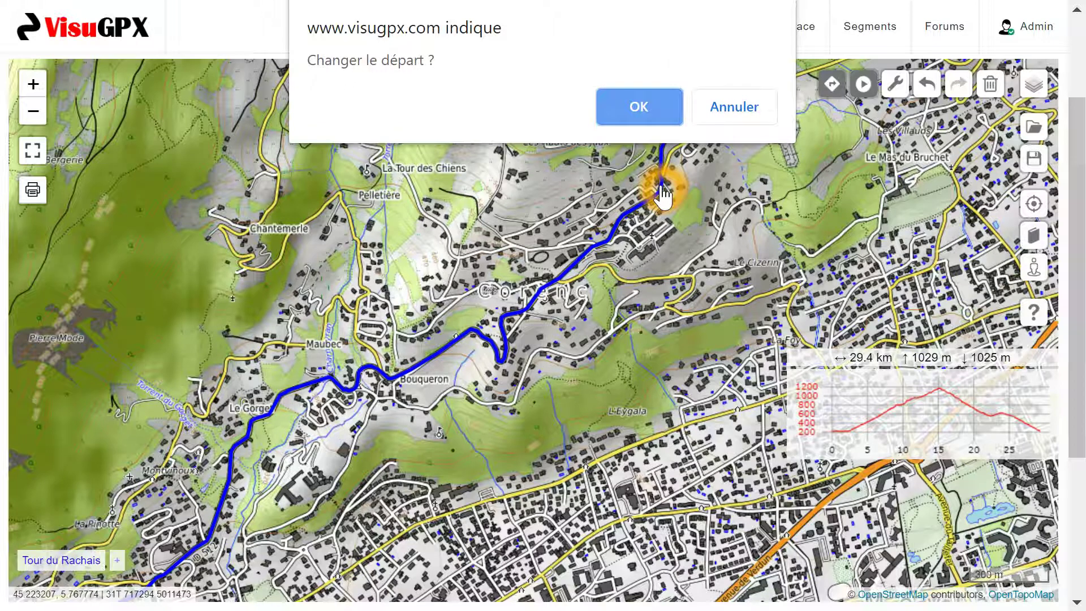
left_click(628, 105)
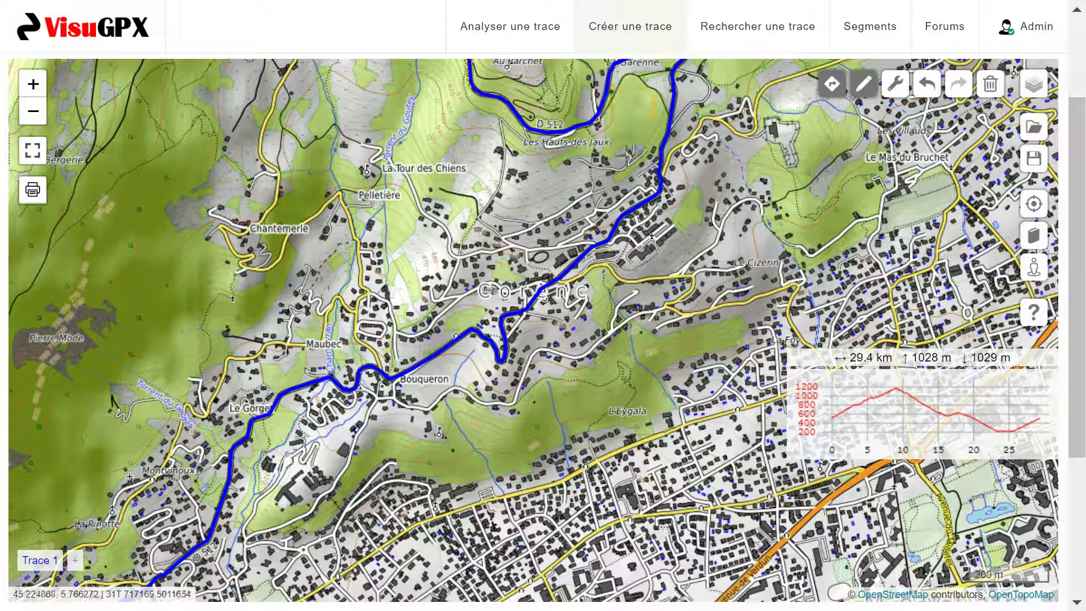
Examine the loop from its new start point, following the elevation profile and the whole route on the map
scroll(668, 371, "down", 2)
left_click_drag(484, 241, 474, 354)
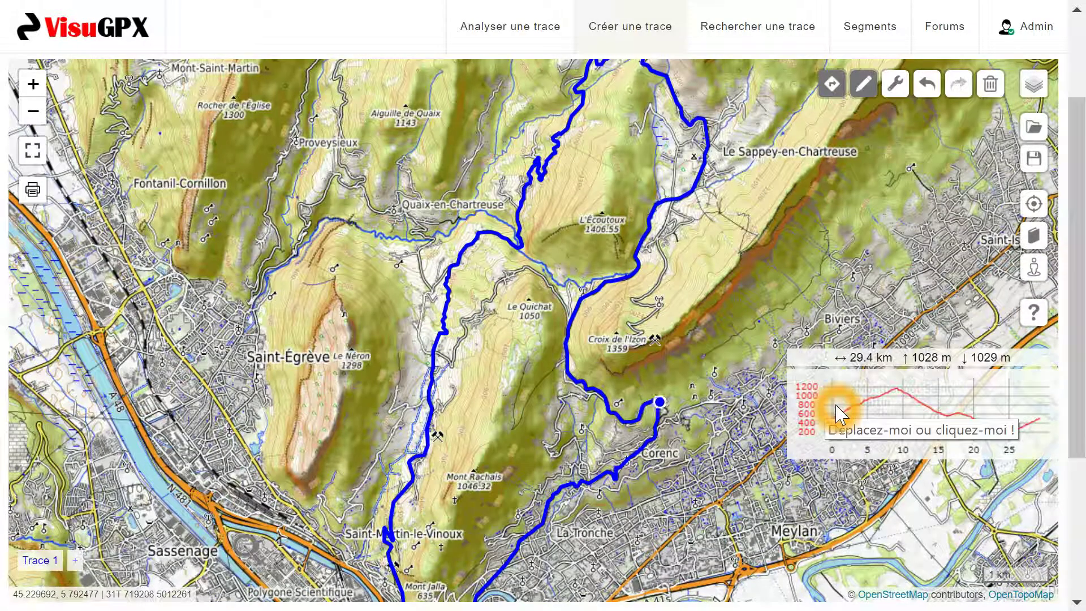
left_click(919, 410)
left_click(1001, 407)
left_click(1066, 410)
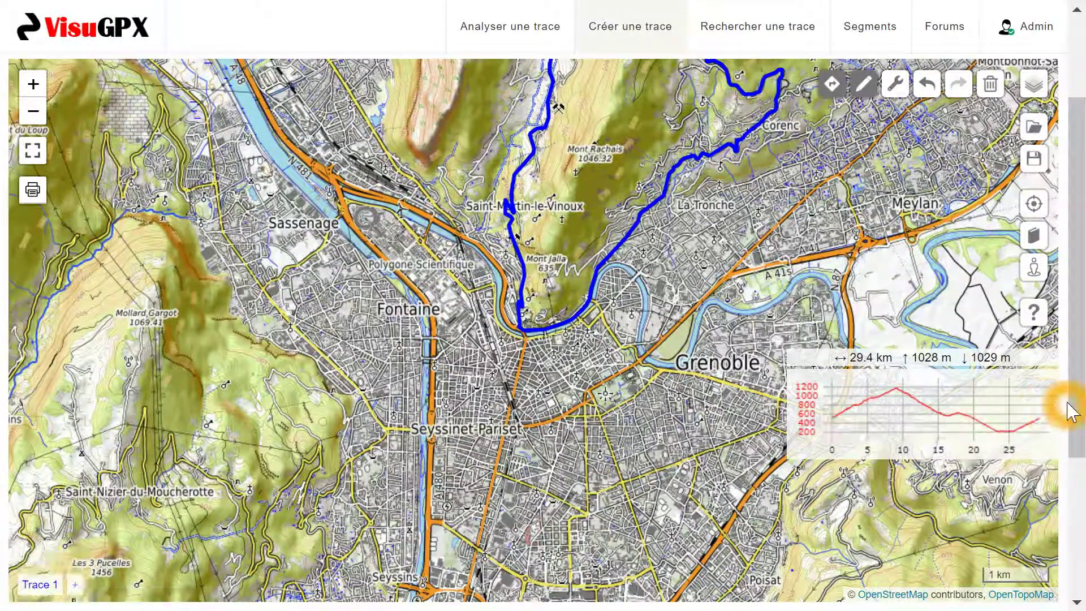
left_click_drag(546, 96, 444, 315)
scroll(434, 254, "down", 3)
scroll(472, 225, "up", 3)
left_click_drag(331, 231, 381, 252)
Open the save options for the edited trace and review the download, VisuGPX display and VisuGPX replacement choices
left_click(1038, 160)
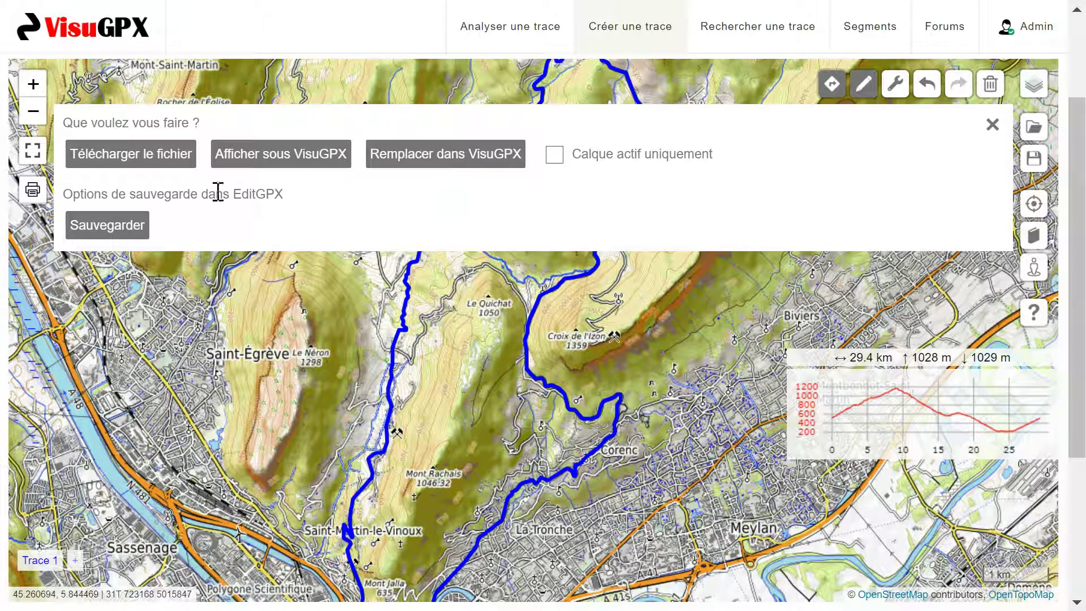
left_click(157, 180)
left_click(319, 176)
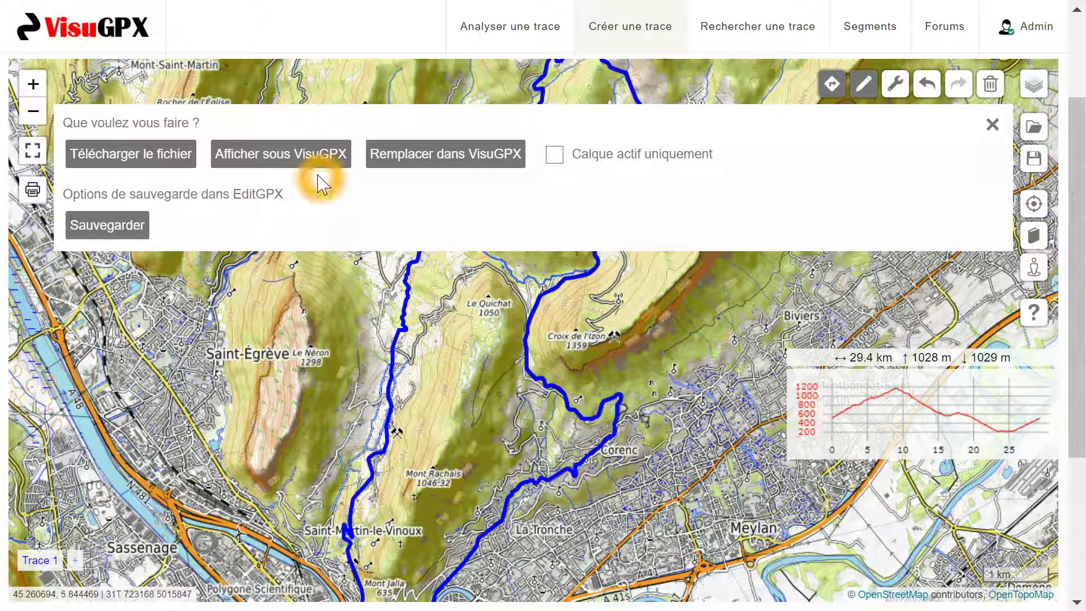
left_click(449, 164)
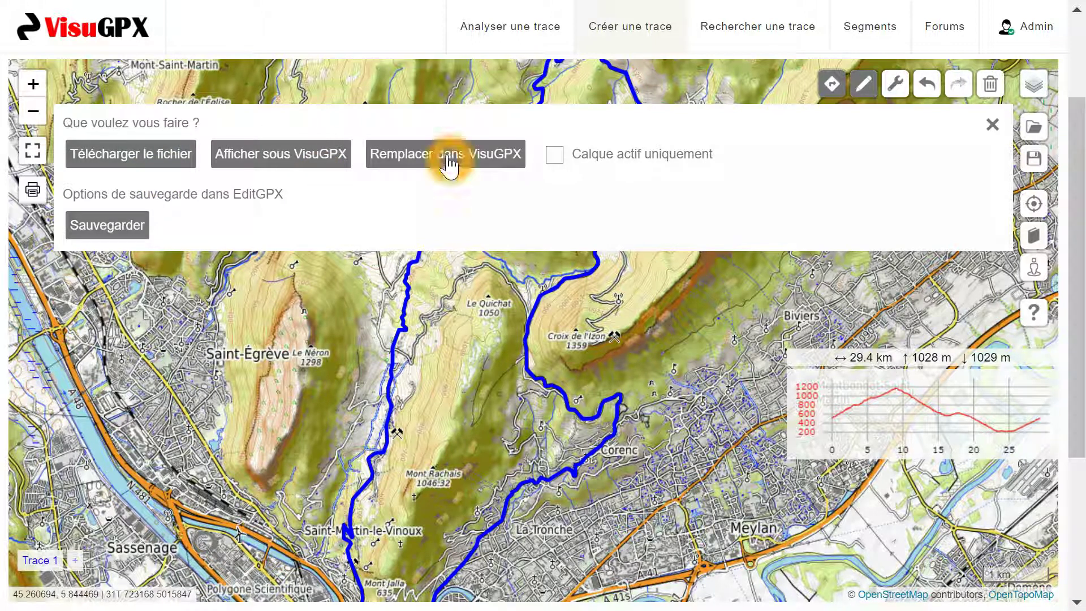